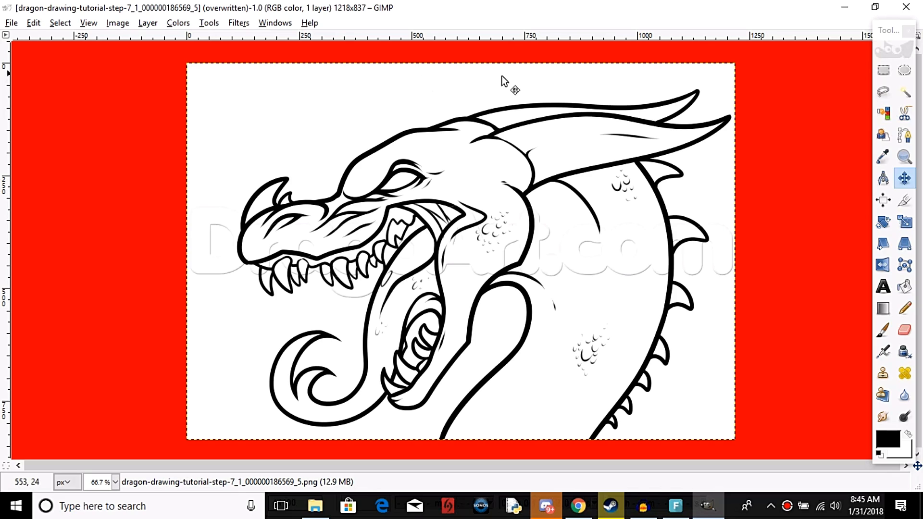
Scale the dragon drawing layer down to 107 × 101 px at the canvas's lower-left corner and overwrite the original PNG.
click(906, 222)
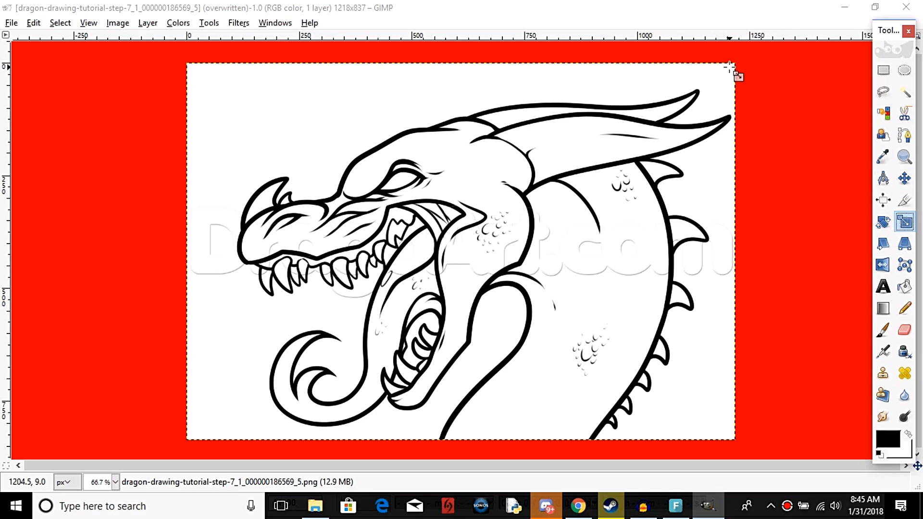
click(716, 76)
drag(716, 76, 270, 390)
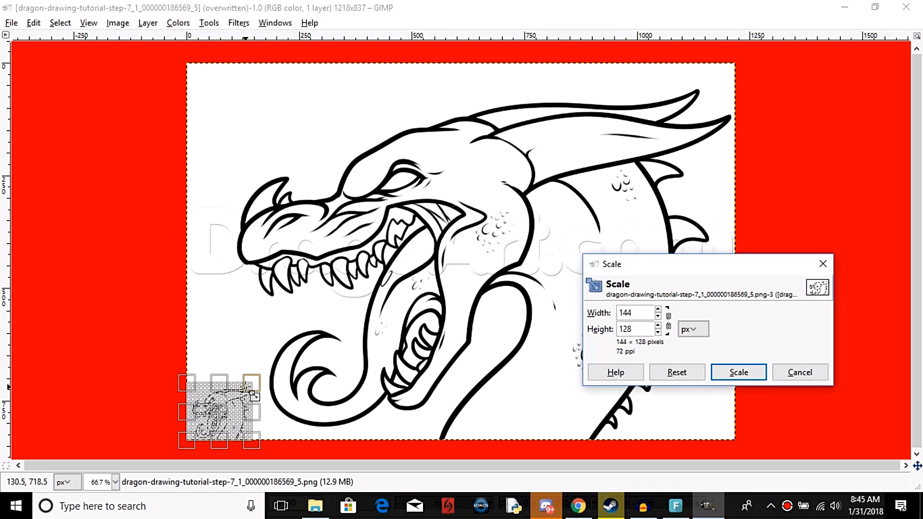
drag(251, 401, 238, 409)
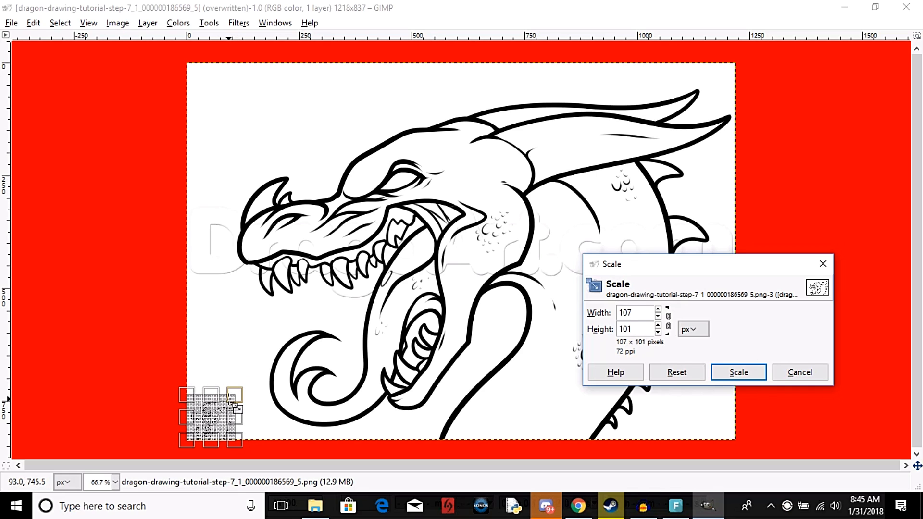
click(738, 373)
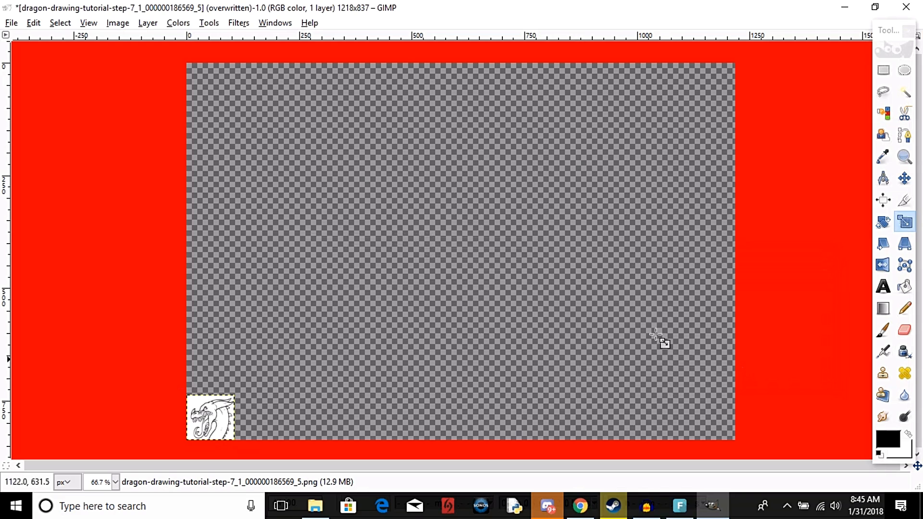
click(9, 23)
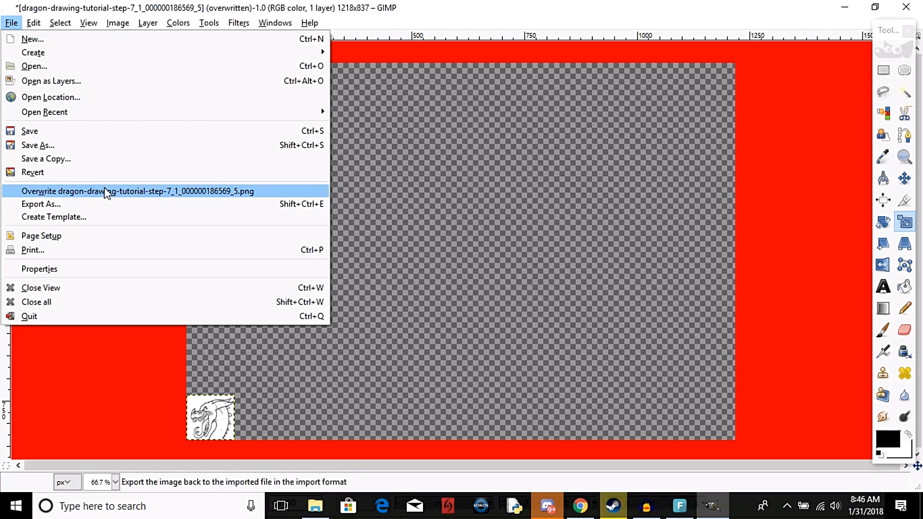
click(147, 193)
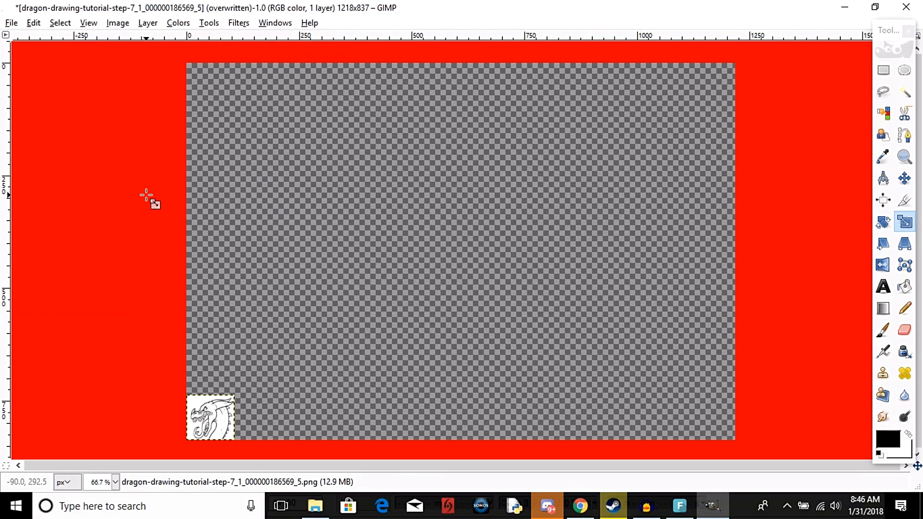
Create a new blank image 100 px wide and 100 px high.
click(12, 23)
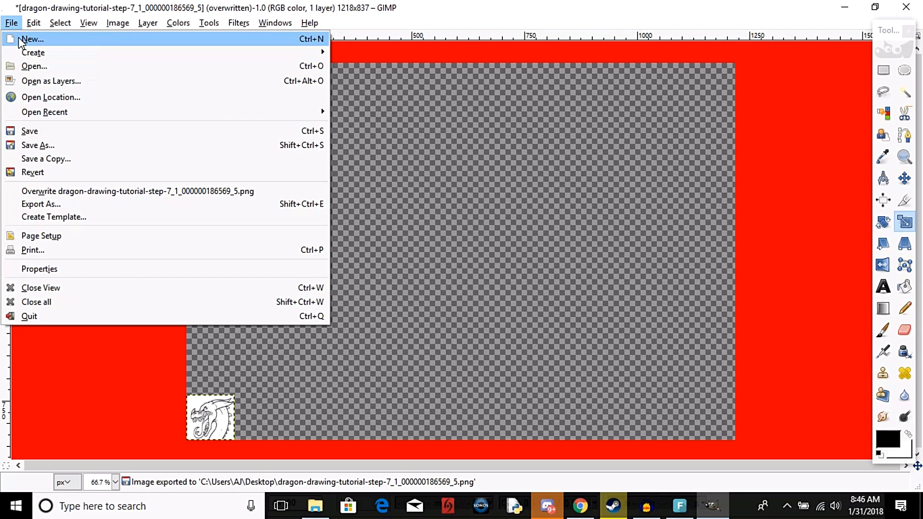
click(19, 37)
drag(358, 207, 339, 207)
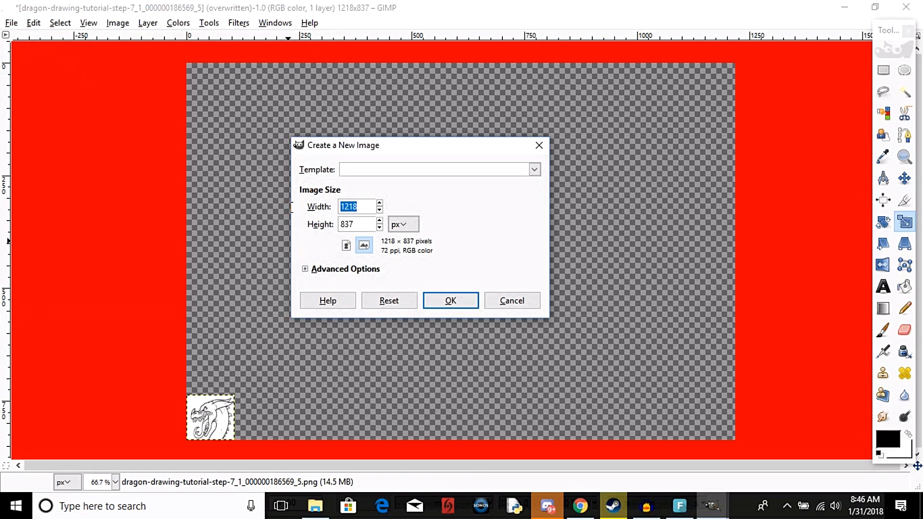
text(100)
key(Tab)
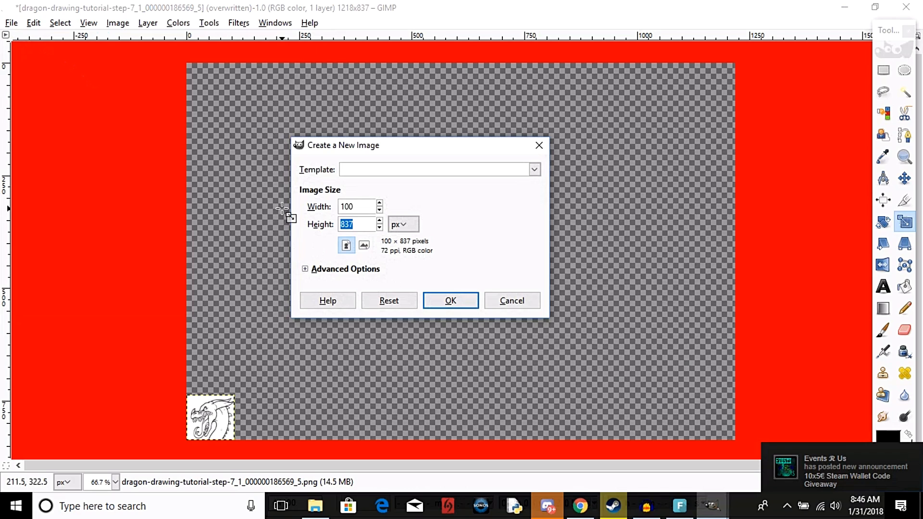
click(446, 303)
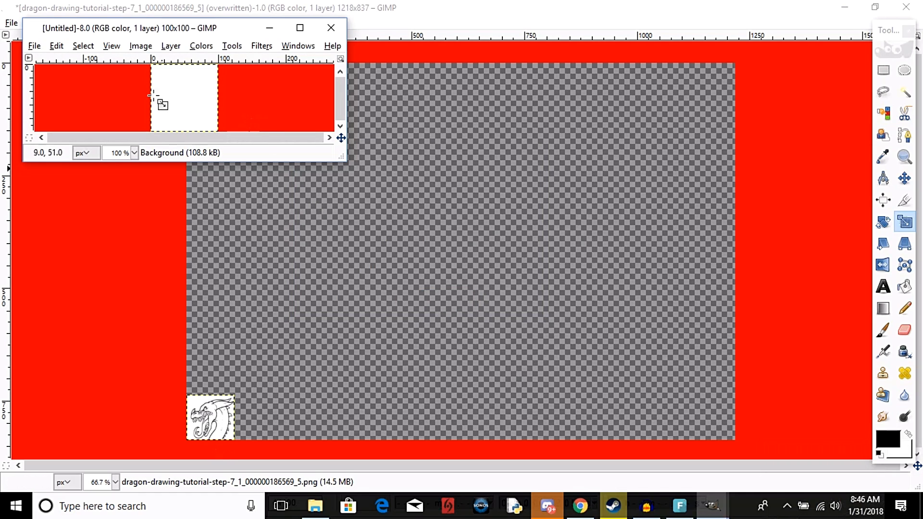
click(36, 46)
click(43, 47)
click(42, 47)
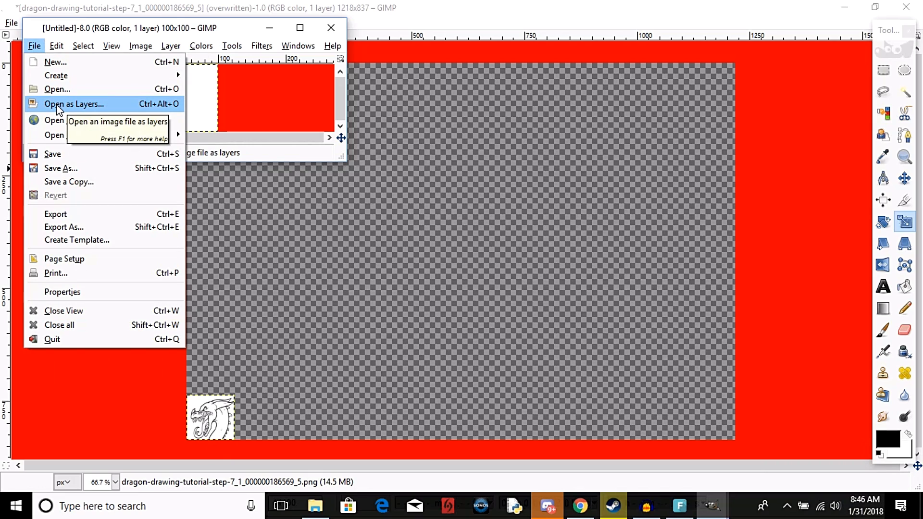
click(73, 105)
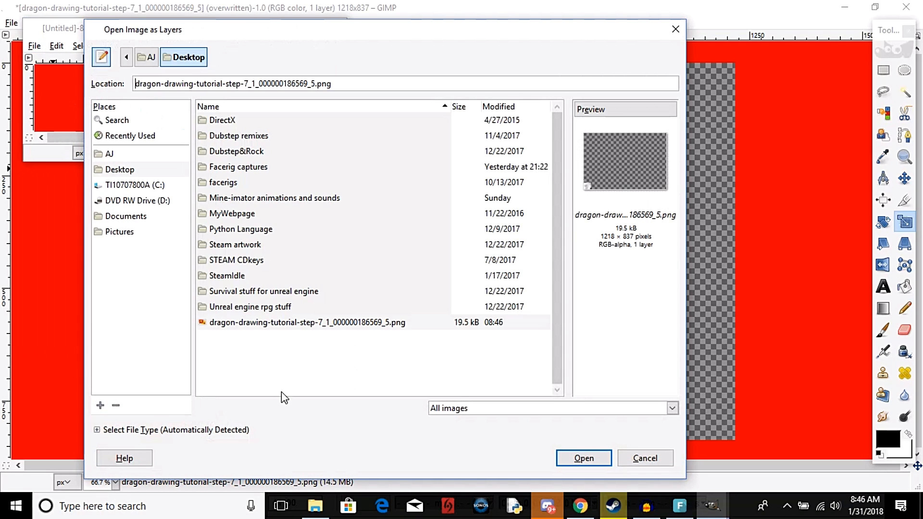
click(335, 323)
click(603, 457)
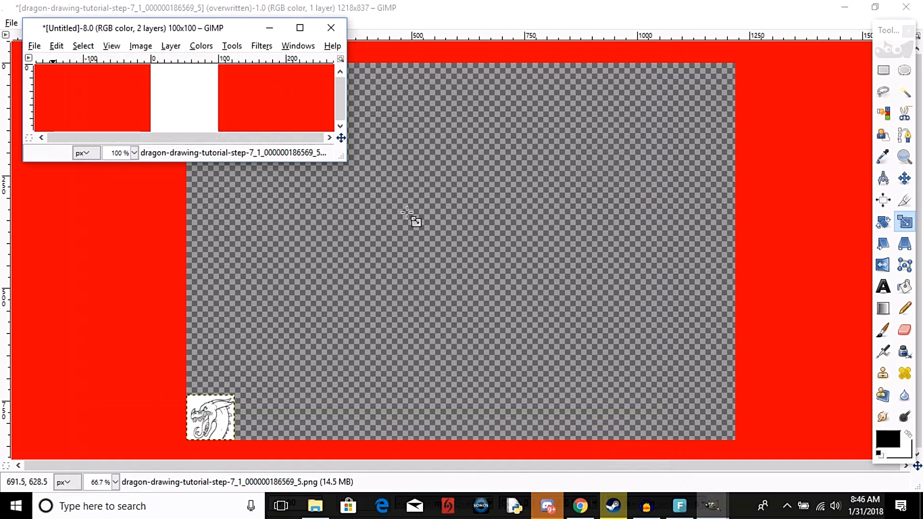
Move the imported layer so that the small dragon drawing fills the 100 × 100 canvas.
click(299, 28)
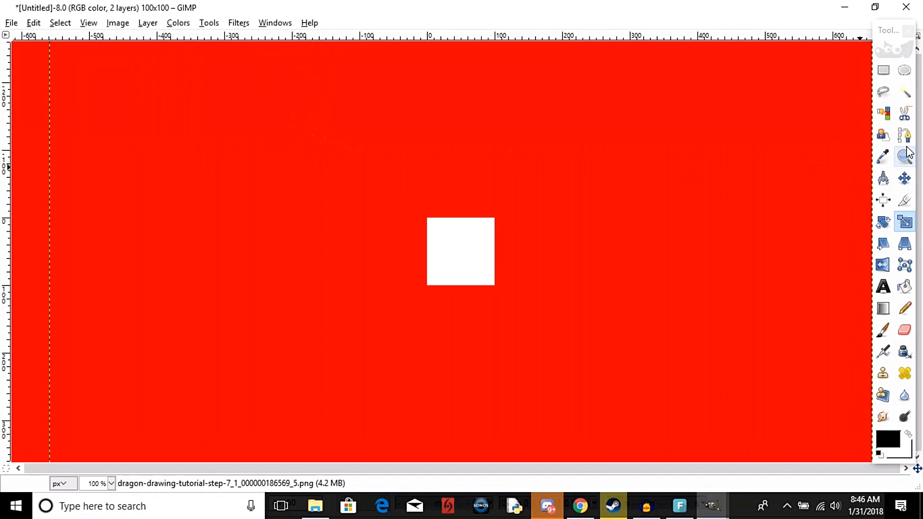
click(904, 178)
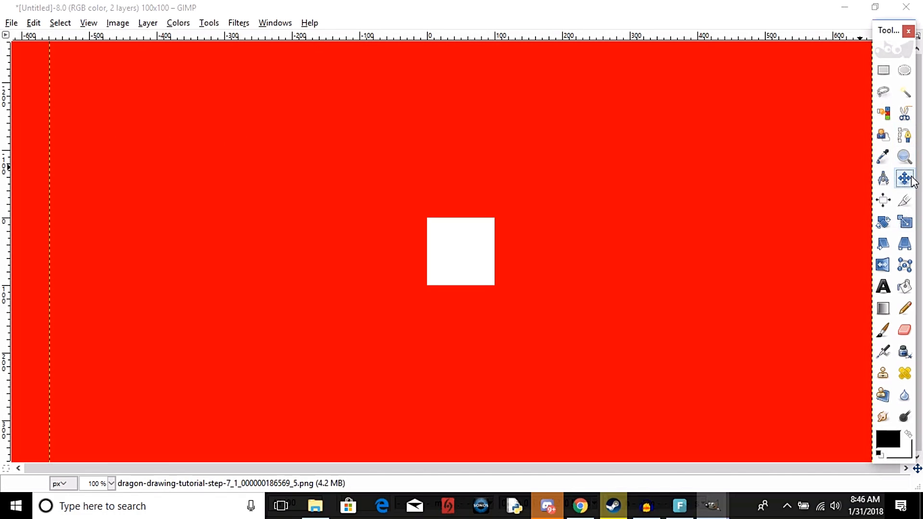
click(74, 460)
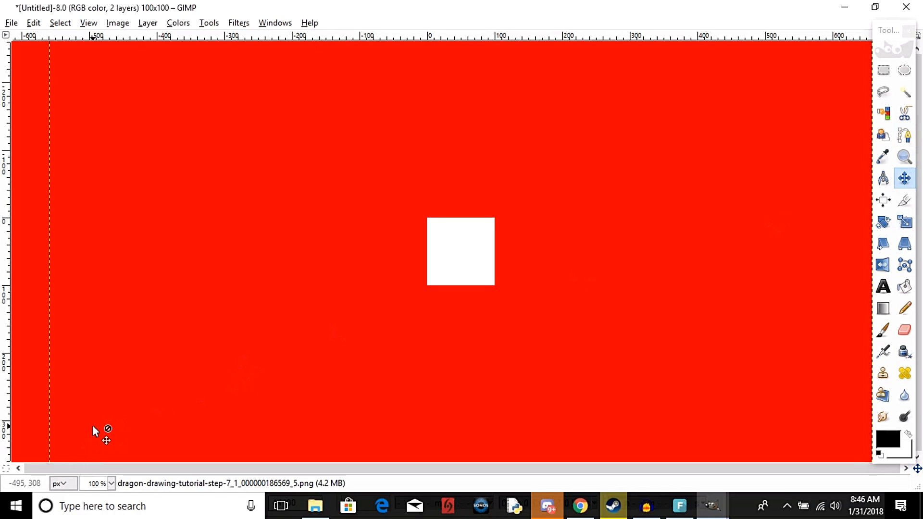
key(shift+s)
click(652, 332)
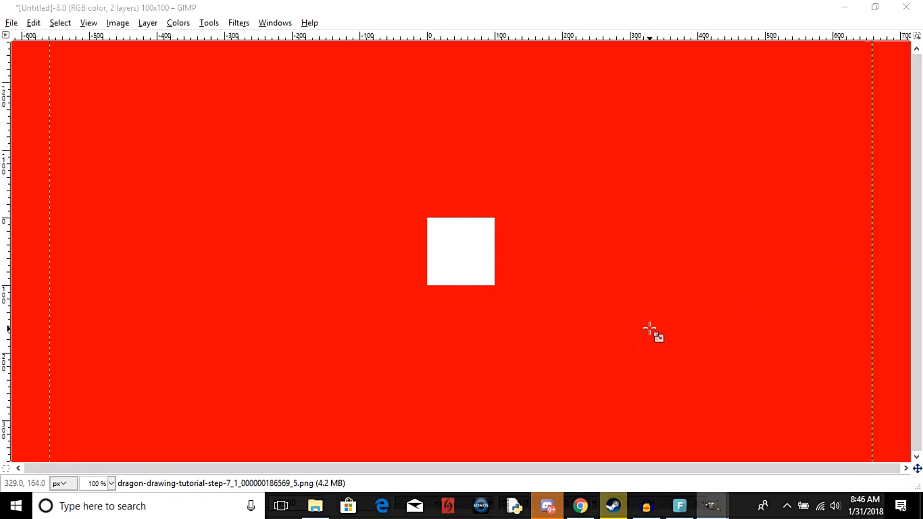
drag(659, 332, 657, 323)
click(759, 376)
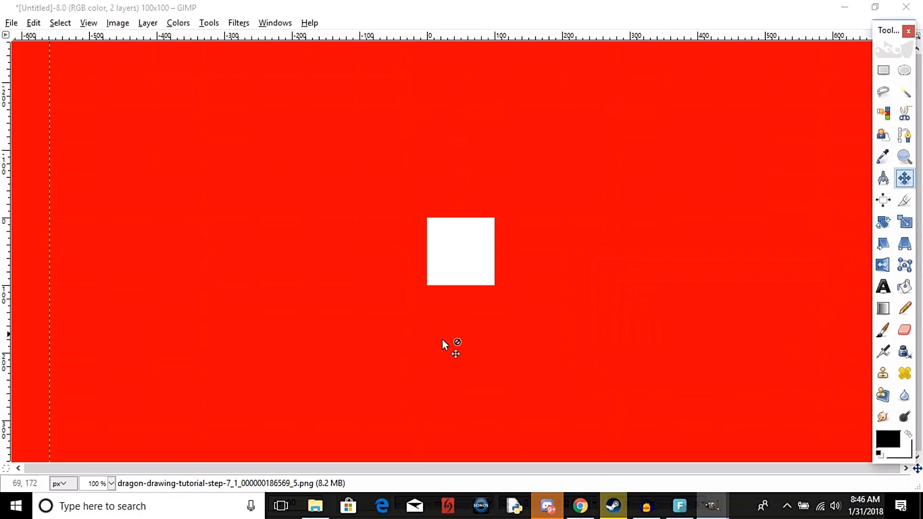
drag(74, 458, 463, 232)
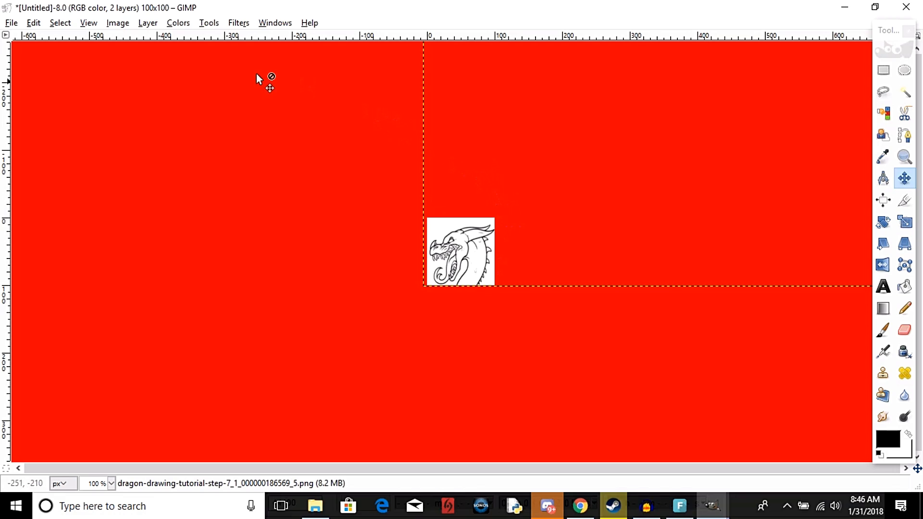
Show the pixel grid over the dragon image.
click(89, 23)
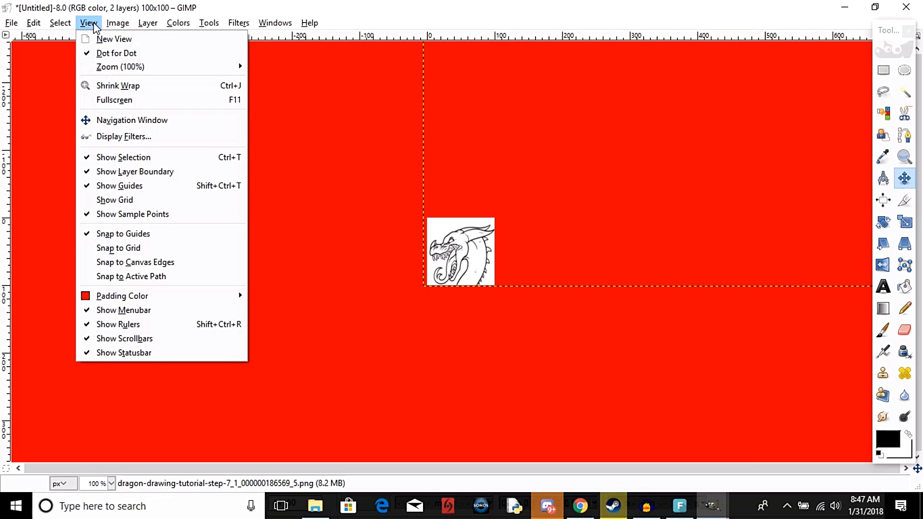
click(135, 200)
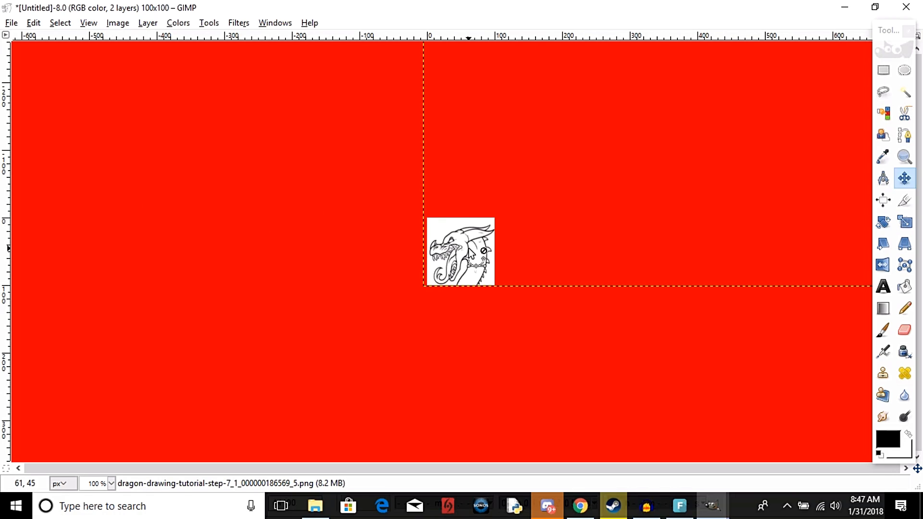
scroll(470, 249, up, 1)
scroll(469, 248, up, 1)
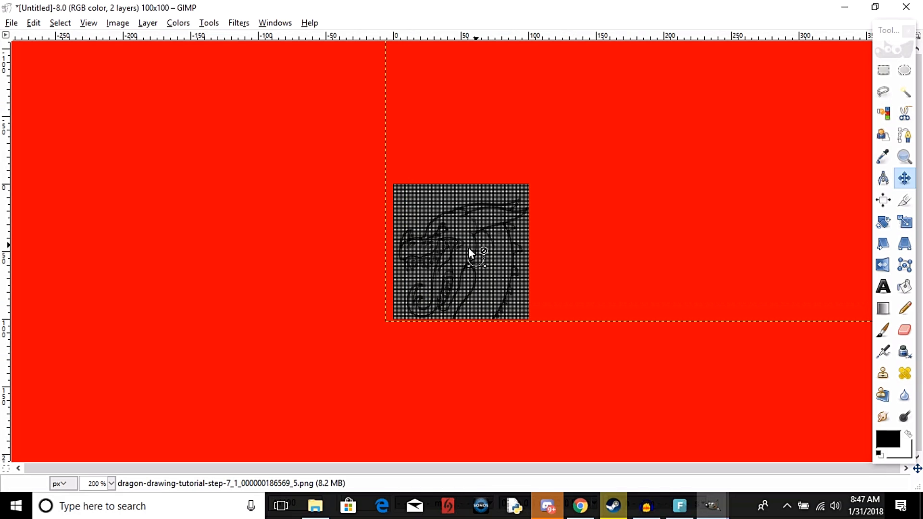
scroll(469, 248, up, 2)
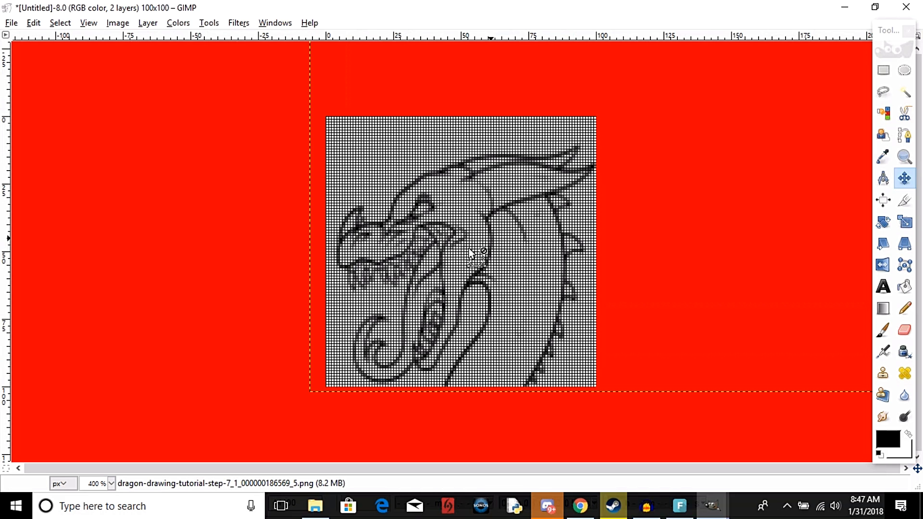
scroll(470, 251, up, 1)
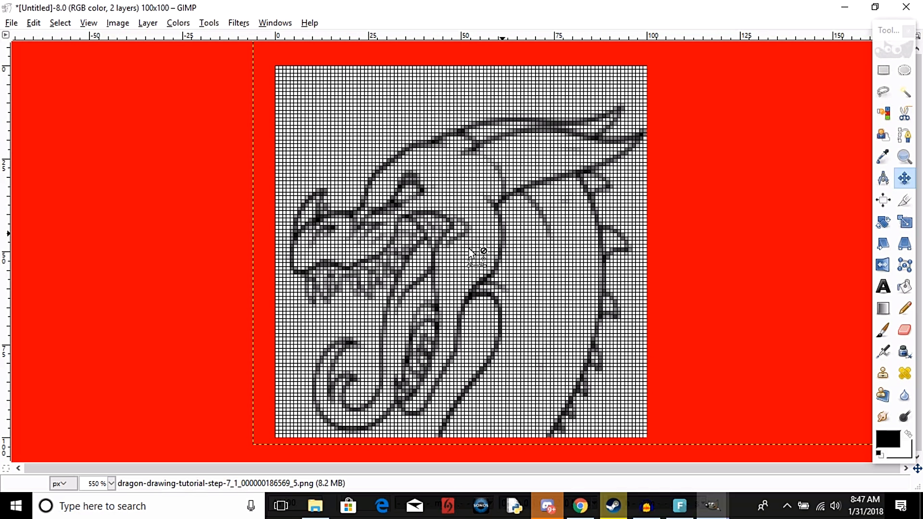
scroll(470, 251, up, 1)
scroll(470, 251, down, 1)
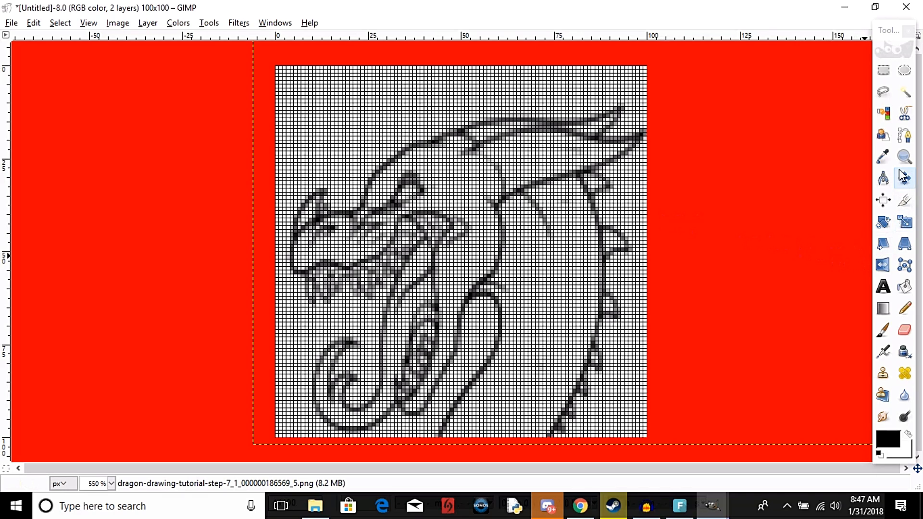
Select by color two dark shades in the outline along the top of the neck, filling each selection with the black foreground color.
click(885, 116)
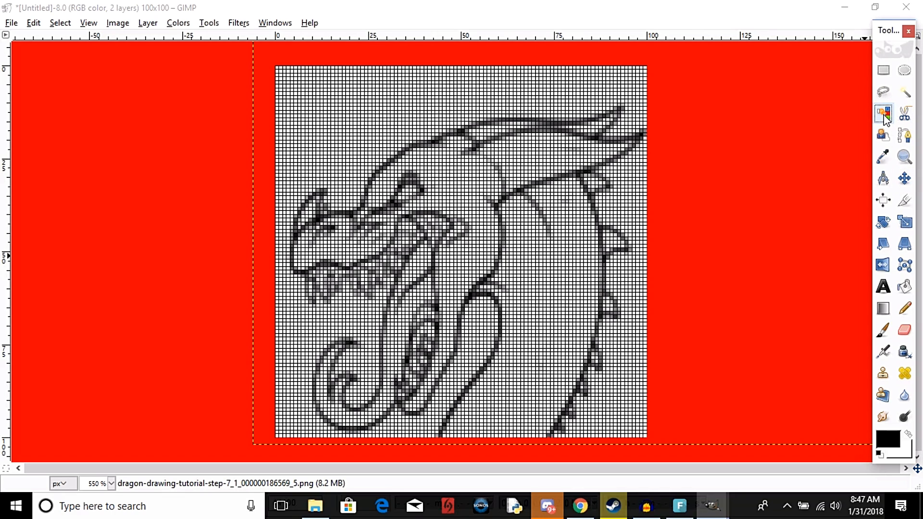
click(538, 183)
right_click(538, 188)
mouse_move(558, 212)
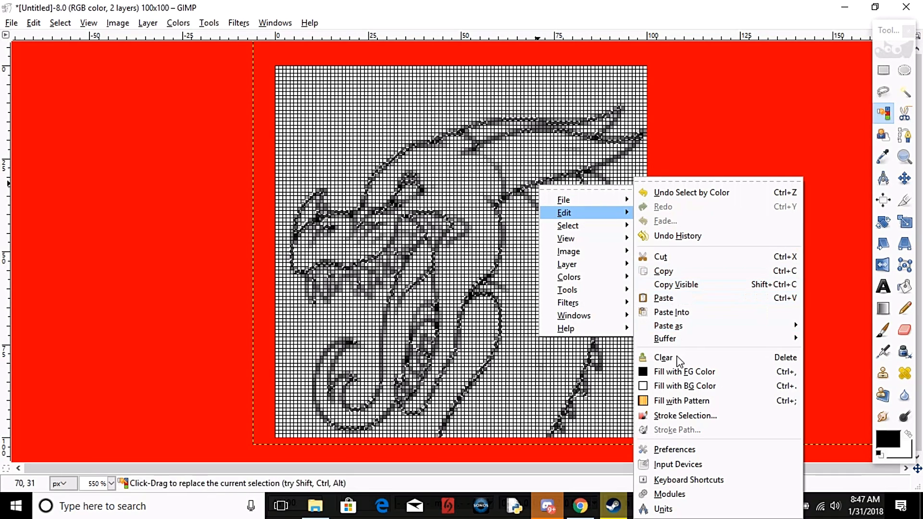
click(667, 373)
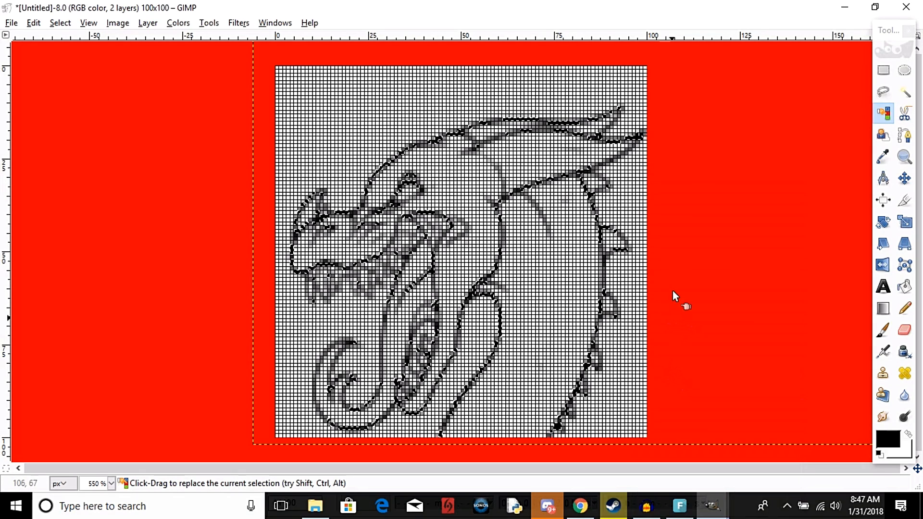
right_click(517, 190)
mouse_move(553, 221)
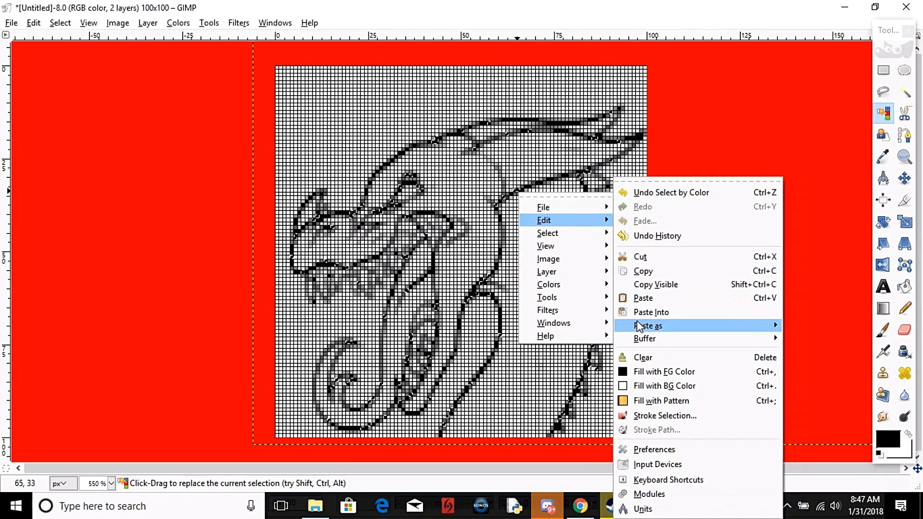
click(656, 371)
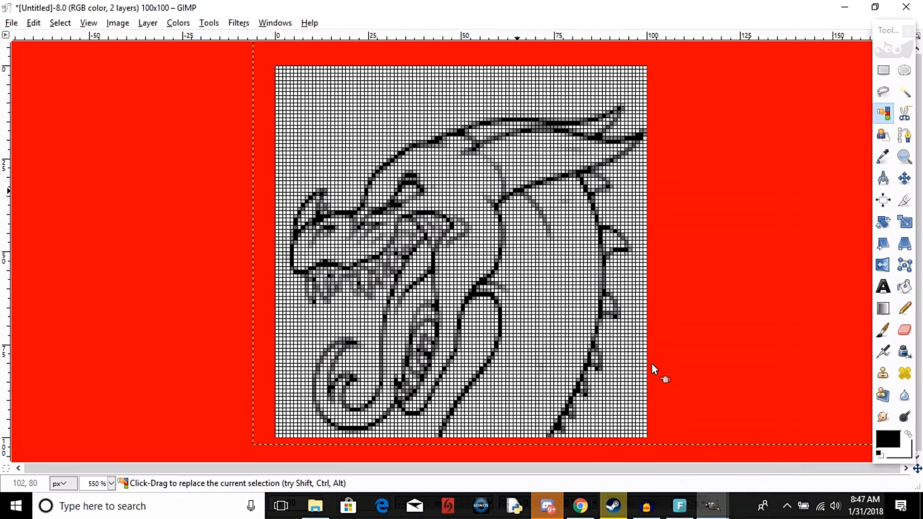
Select by color the gray shades at the side of the neck and the tongue's edge, filling each selection with the black foreground color.
right_click(504, 241)
mouse_move(535, 269)
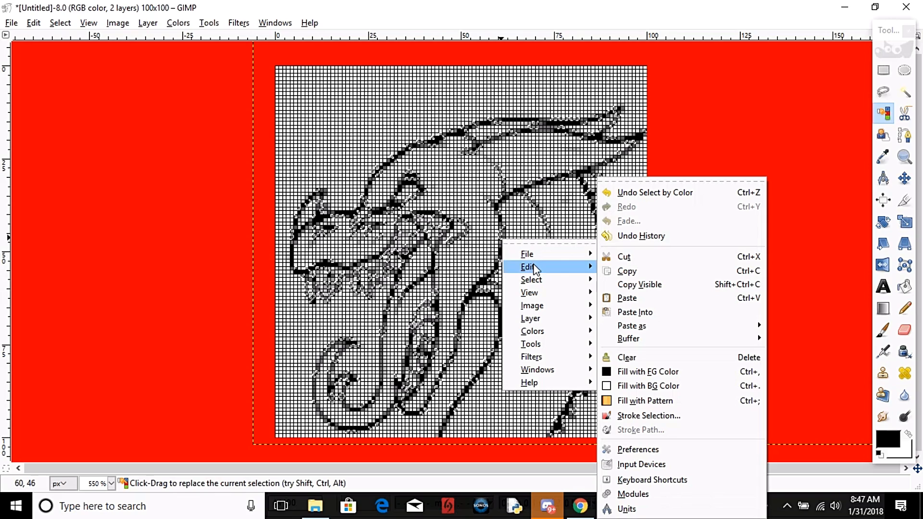
click(640, 371)
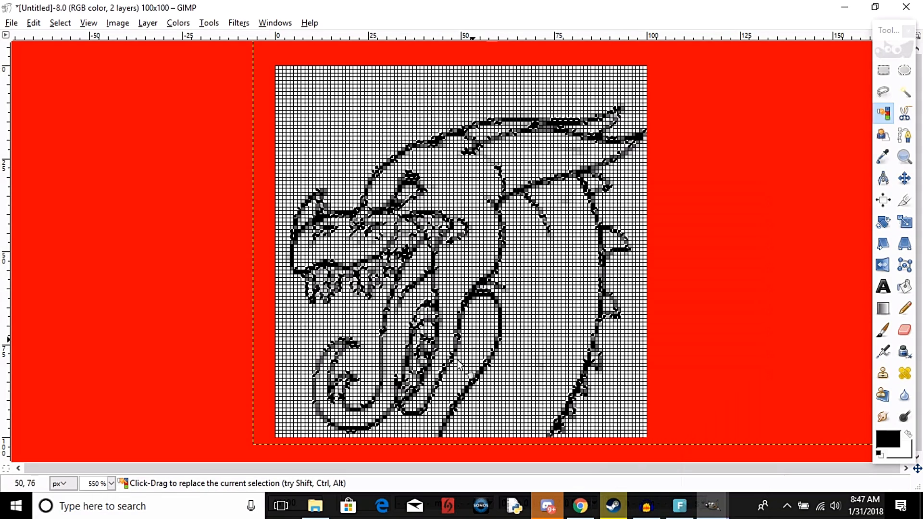
right_click(384, 374)
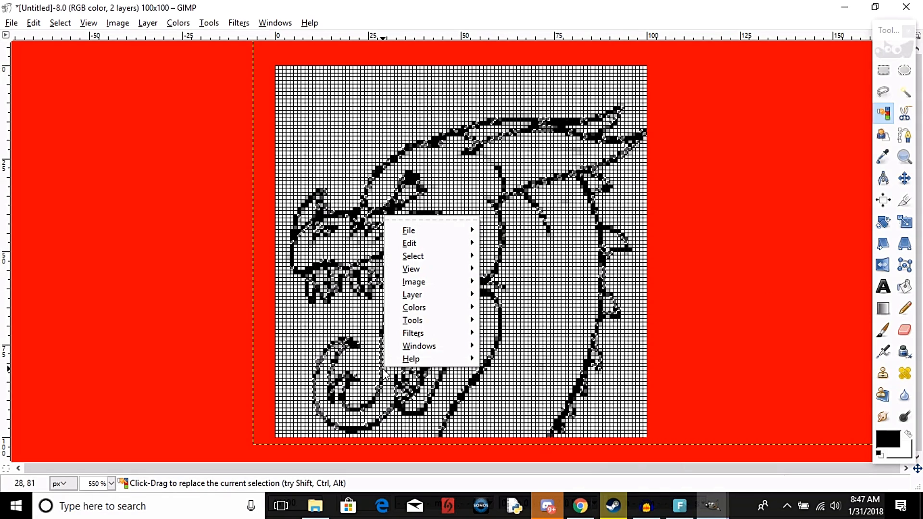
mouse_move(415, 242)
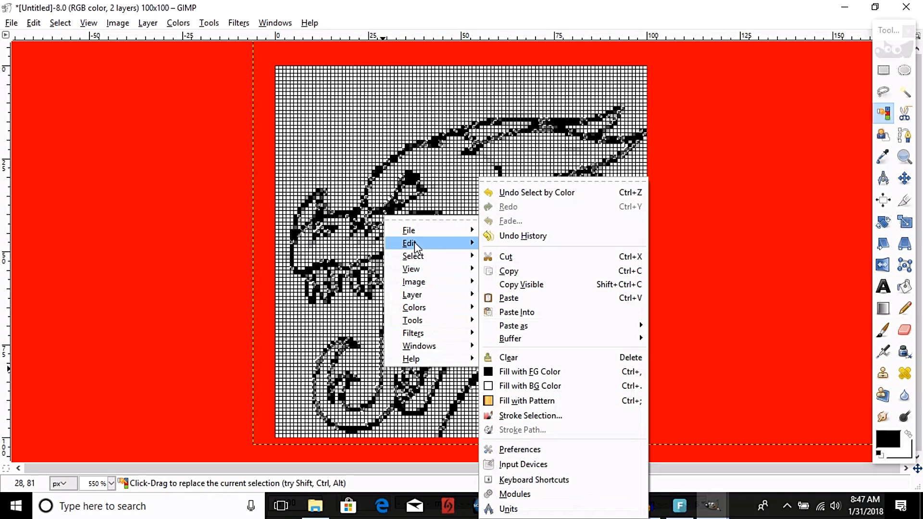
click(518, 371)
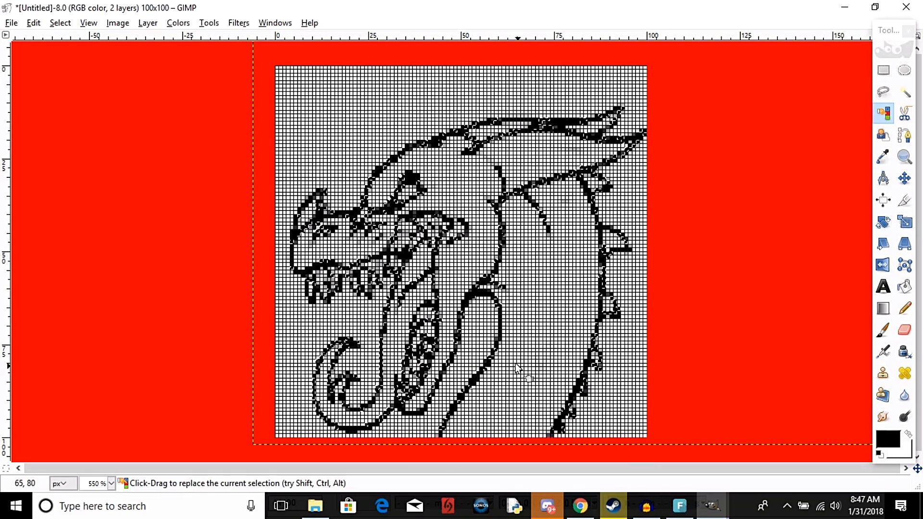
Fill the selected gray shades of the dragon outline with the black foreground color and clear the selection.
right_click(489, 164)
mouse_move(514, 190)
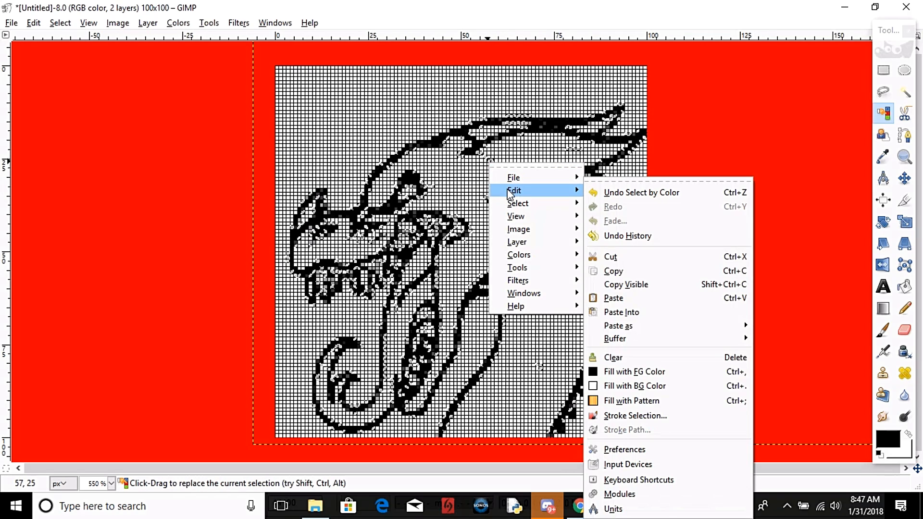
click(650, 371)
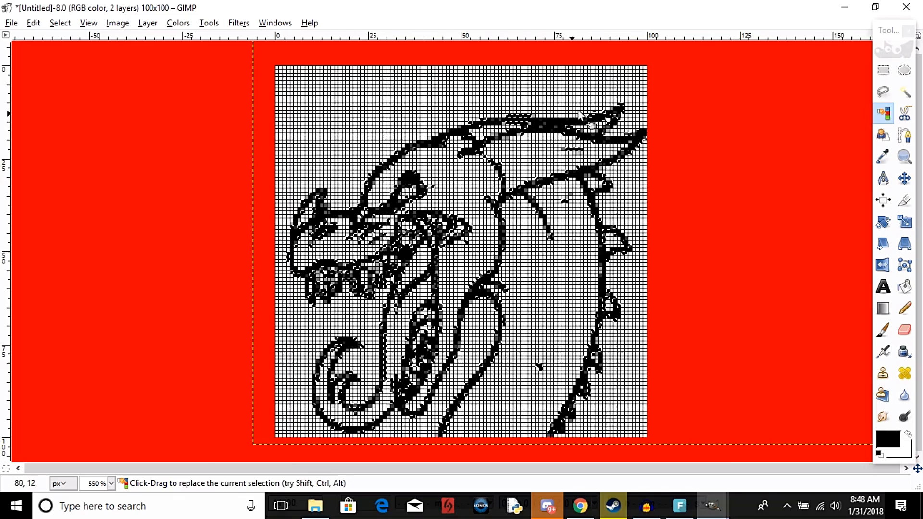
scroll(579, 114, up, 1)
right_click(525, 183)
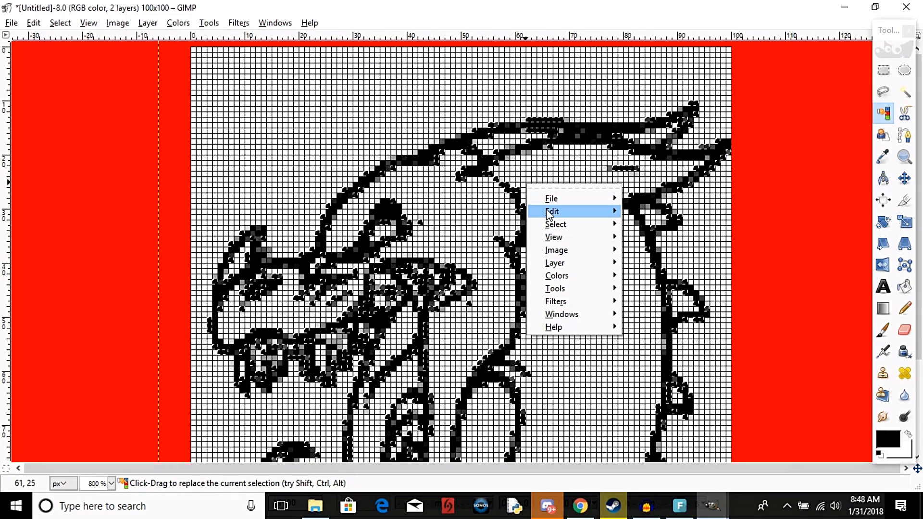
mouse_move(584, 227)
click(662, 241)
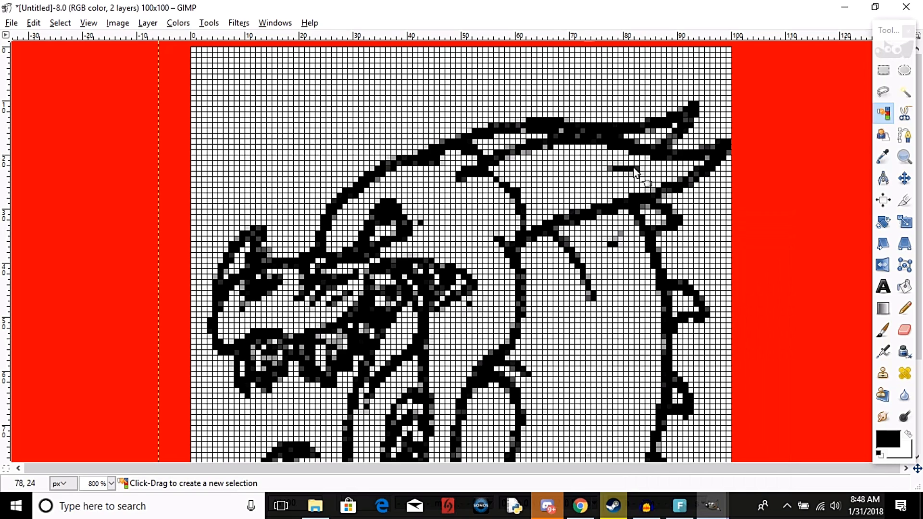
Move the dragon layer slightly up and left so that the snout meets the left edge of the canvas.
click(907, 179)
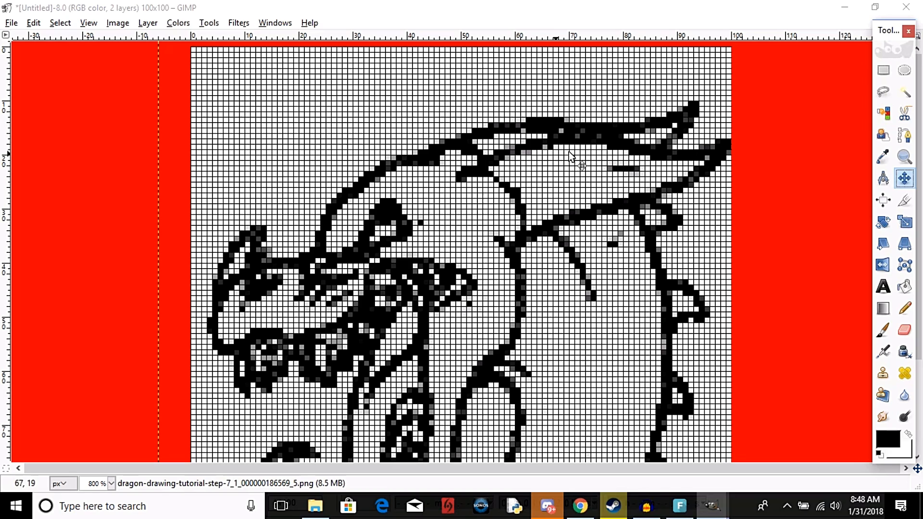
drag(606, 144, 609, 109)
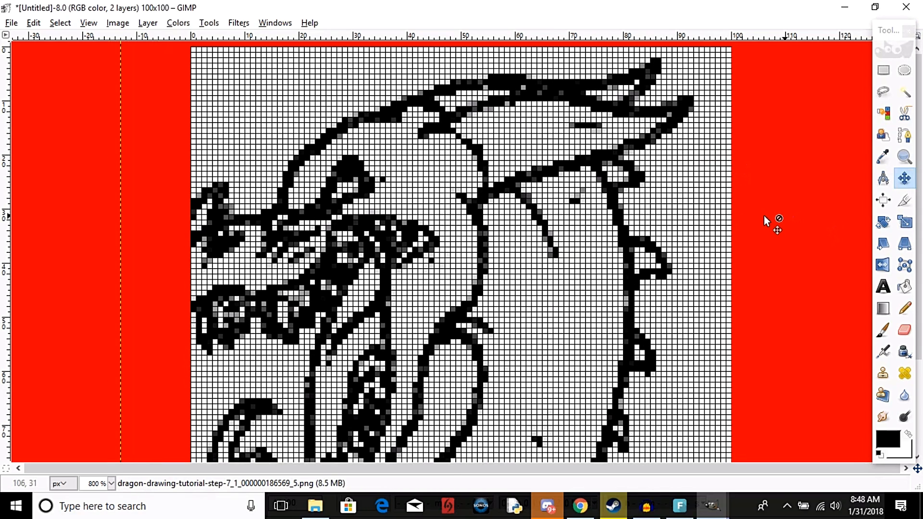
scroll(693, 250, down, 2)
scroll(692, 250, down, 1)
drag(636, 222, 649, 246)
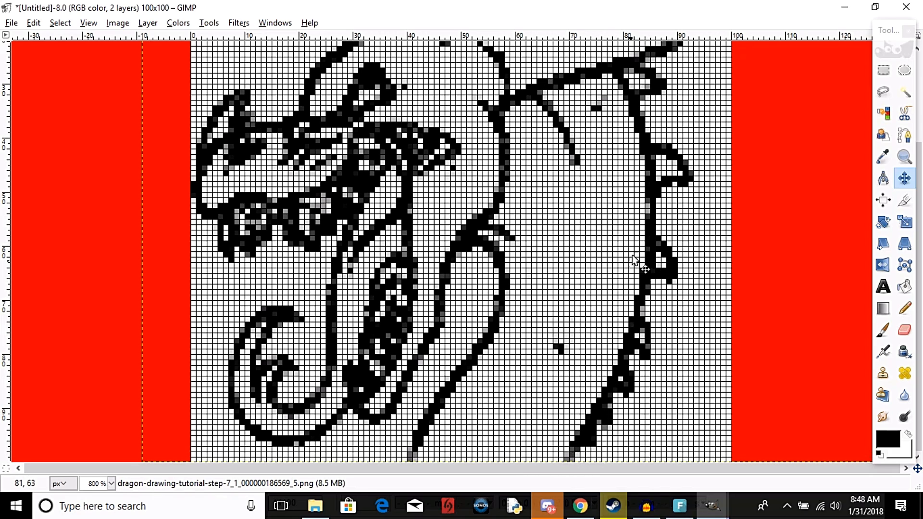
scroll(663, 195, up, 4)
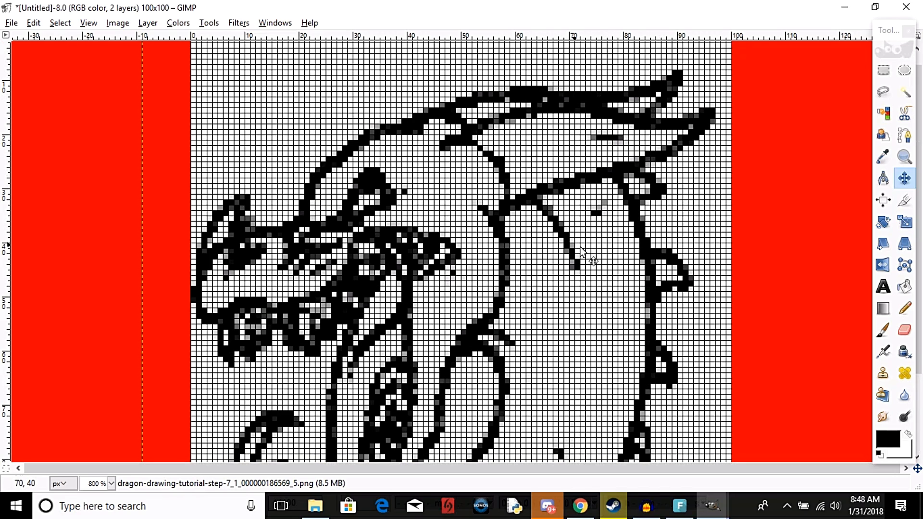
scroll(584, 249, down, 4)
scroll(584, 250, up, 4)
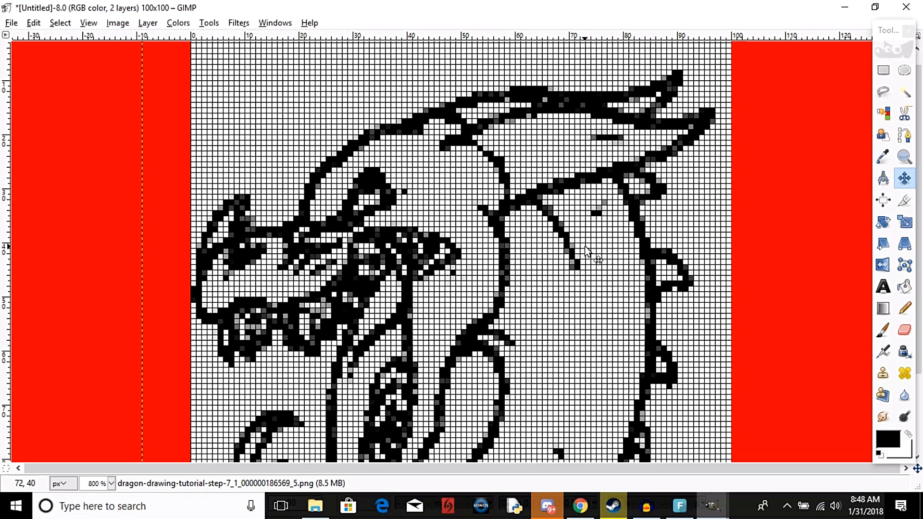